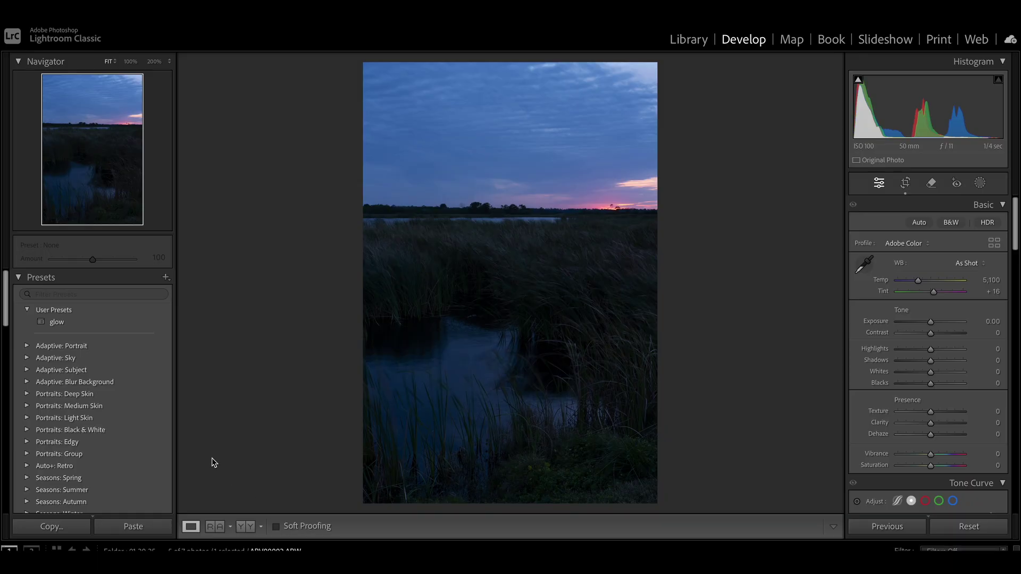
Apply the FT02 preset from the Style: Futuristic group to the marsh photo.
{"action": "scroll", "coordinate": [109, 447], "scroll_direction": "down", "scroll_amount": 2}
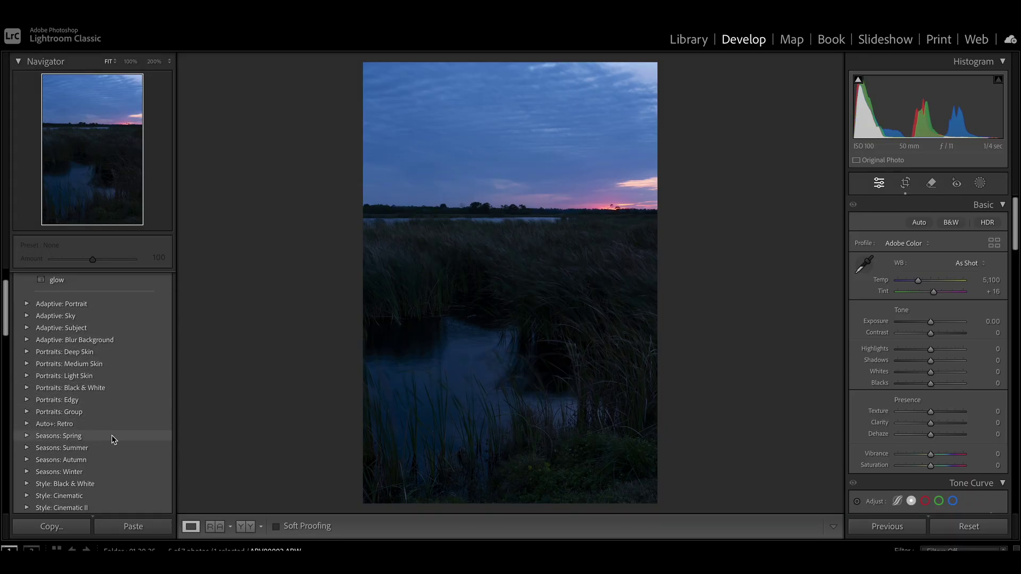
{"action": "scroll", "coordinate": [114, 438], "scroll_direction": "down", "scroll_amount": 4}
{"action": "left_click", "coordinate": [113, 439]}
{"action": "scroll", "coordinate": [113, 439], "scroll_direction": "down", "scroll_amount": 2}
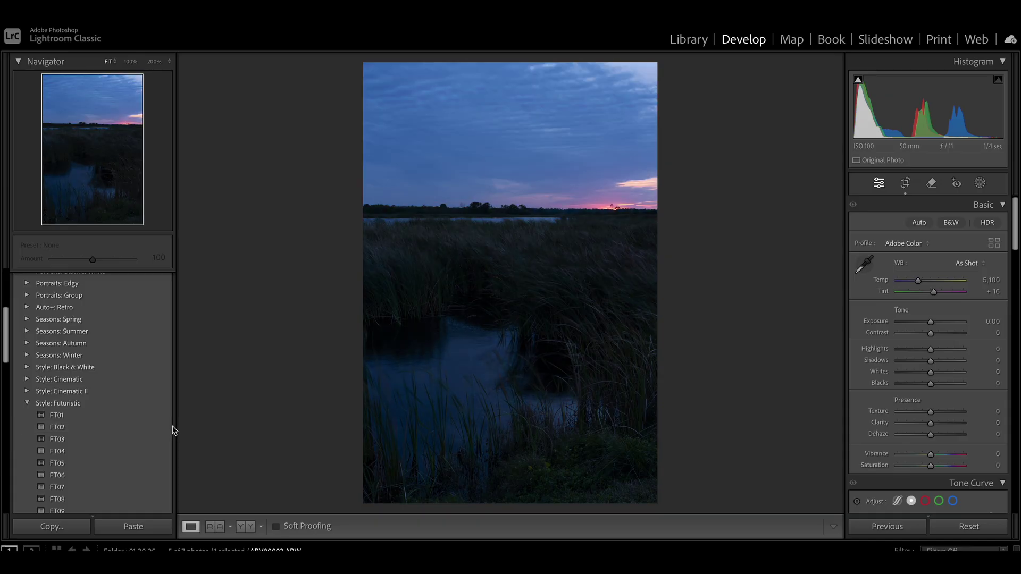
{"action": "left_click", "coordinate": [86, 429]}
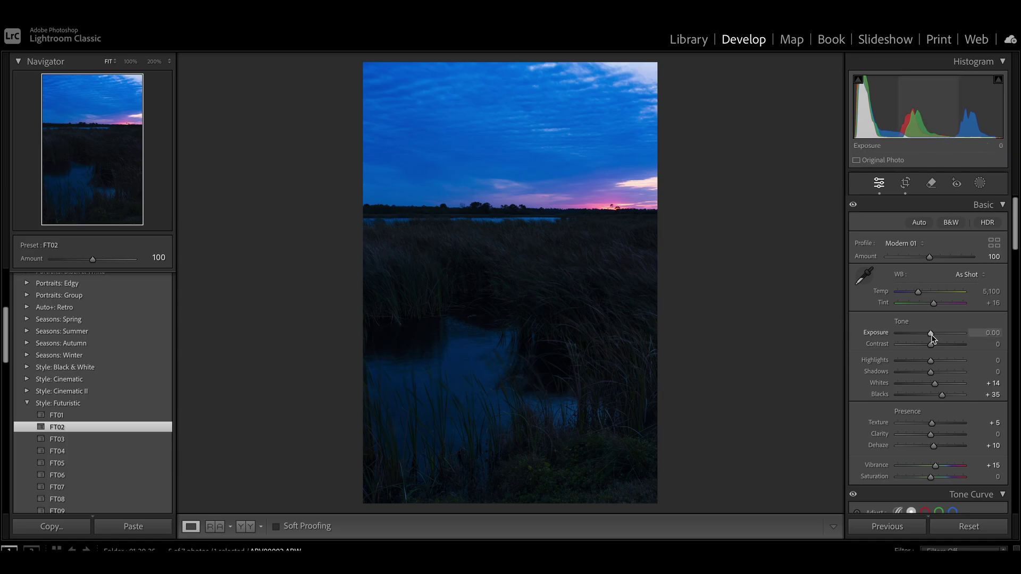
Set the photo's exposure to +2.05 and its highlights to −91.
{"action": "left_click_drag", "start_coordinate": [930, 334], "coordinate": [944, 343]}
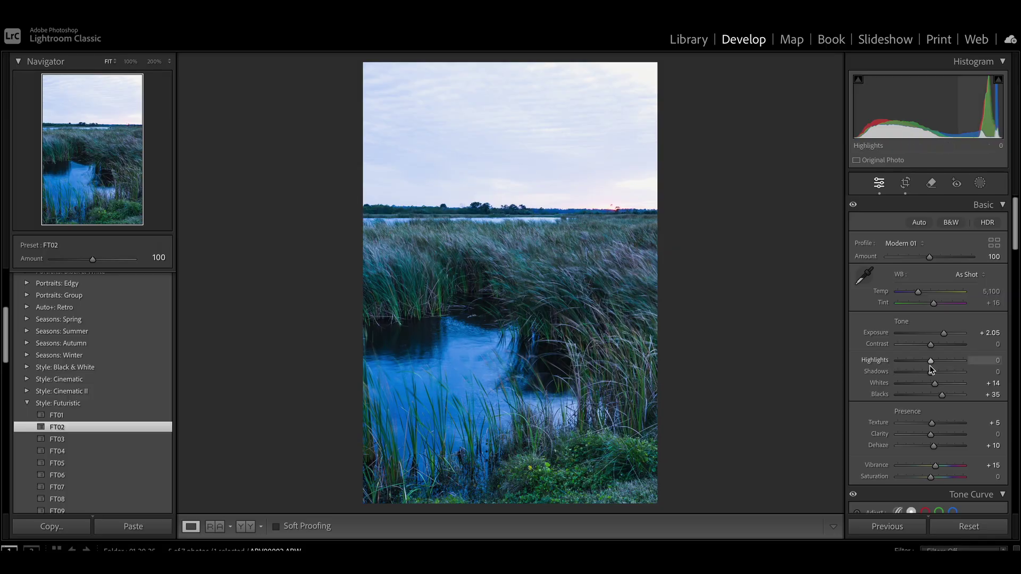
{"action": "left_click_drag", "start_coordinate": [931, 365], "coordinate": [901, 368]}
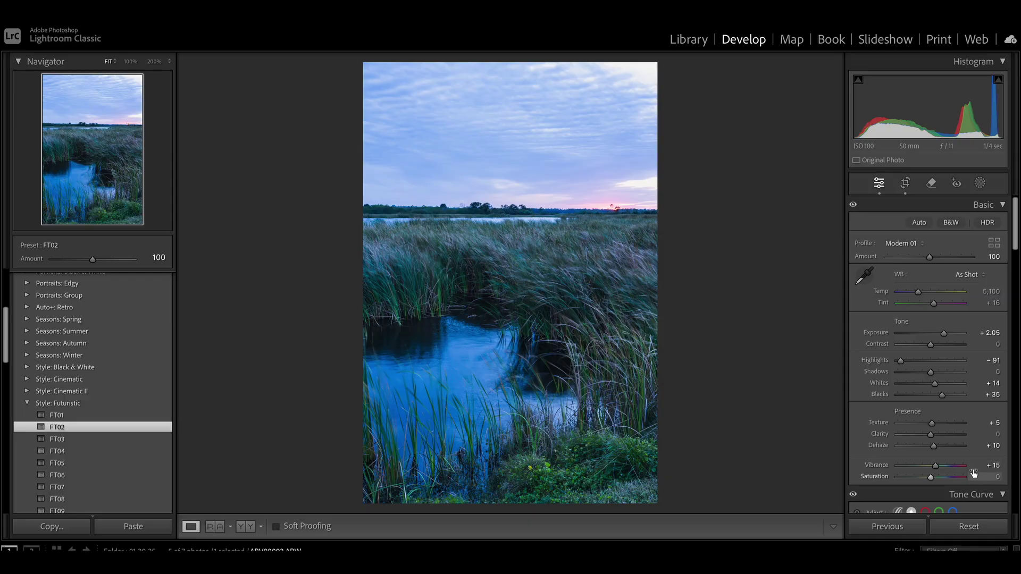
Adjust the post-crop vignetting amount of the photo.
{"action": "scroll", "coordinate": [858, 435], "scroll_direction": "down", "scroll_amount": 10}
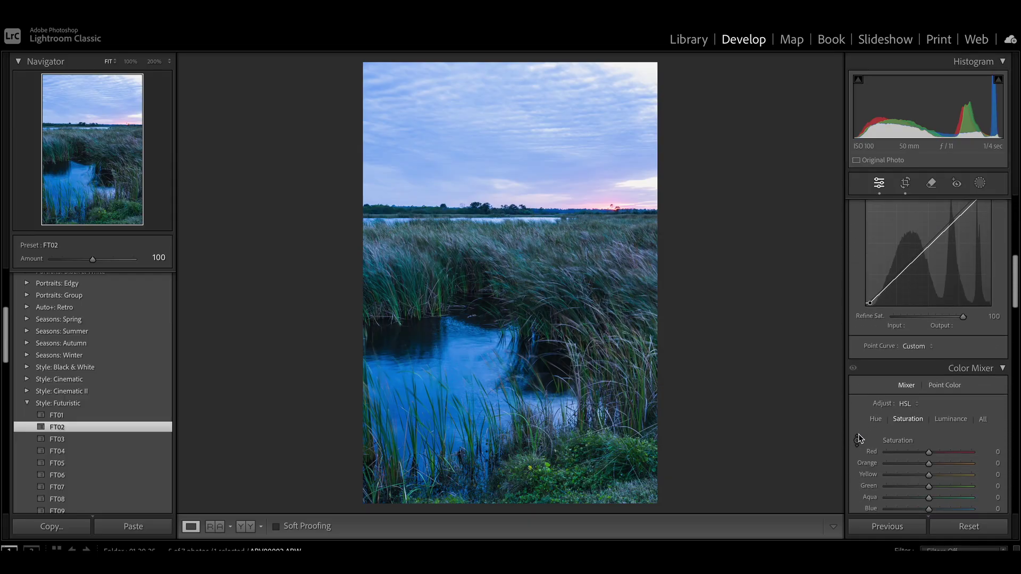
{"action": "scroll", "coordinate": [858, 434], "scroll_direction": "down", "scroll_amount": 10}
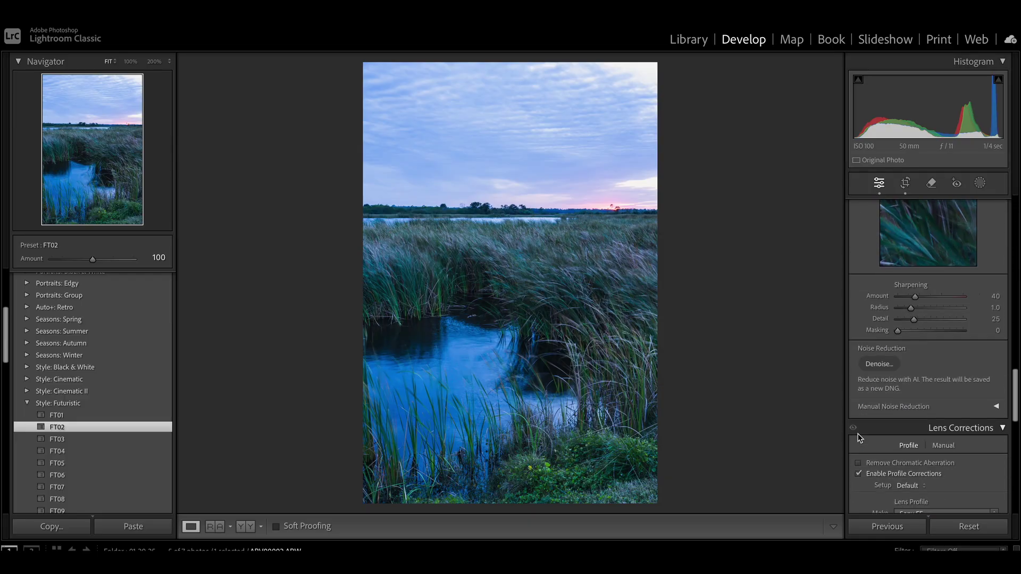
{"action": "scroll", "coordinate": [859, 437], "scroll_direction": "down", "scroll_amount": 5}
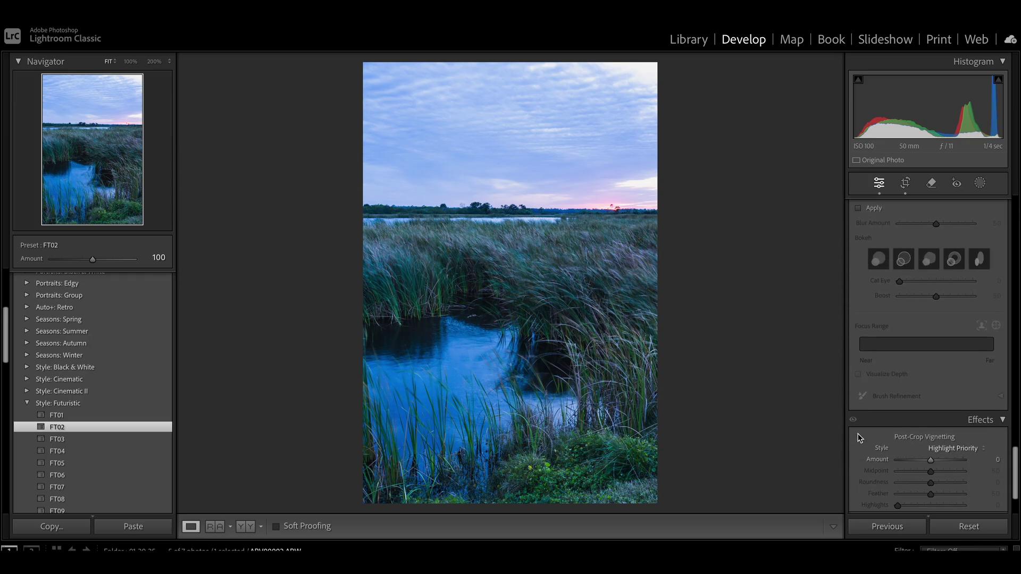
{"action": "left_click_drag", "start_coordinate": [930, 408], "coordinate": [930, 409]}
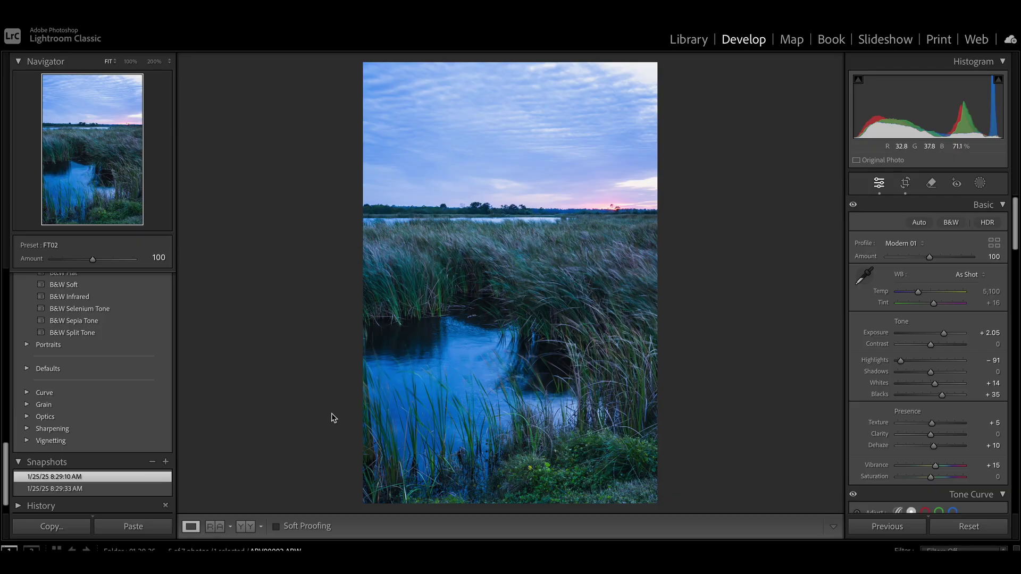
Compare the unedited 8:29:33 AM snapshot with the edited 8:29:10 AM snapshot, ending on the edited one.
{"action": "left_click", "coordinate": [107, 489]}
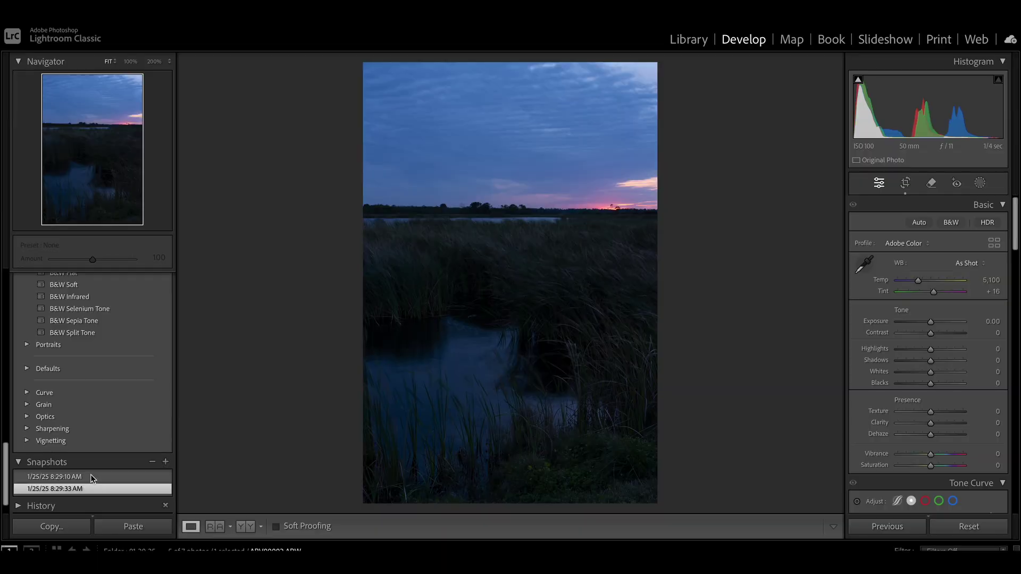
{"action": "left_click", "coordinate": [90, 477]}
{"action": "left_click", "coordinate": [92, 490]}
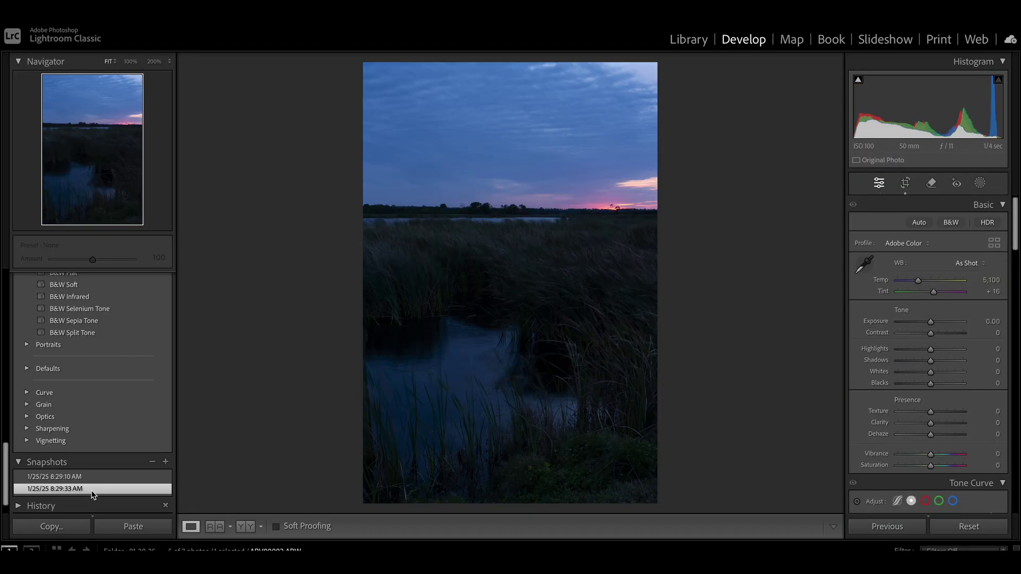
{"action": "left_click", "coordinate": [97, 480]}
Switch to the Enhanced-NR DNG copy of the photo, comparing it with the original raw file.
{"action": "key", "text": "Right"}
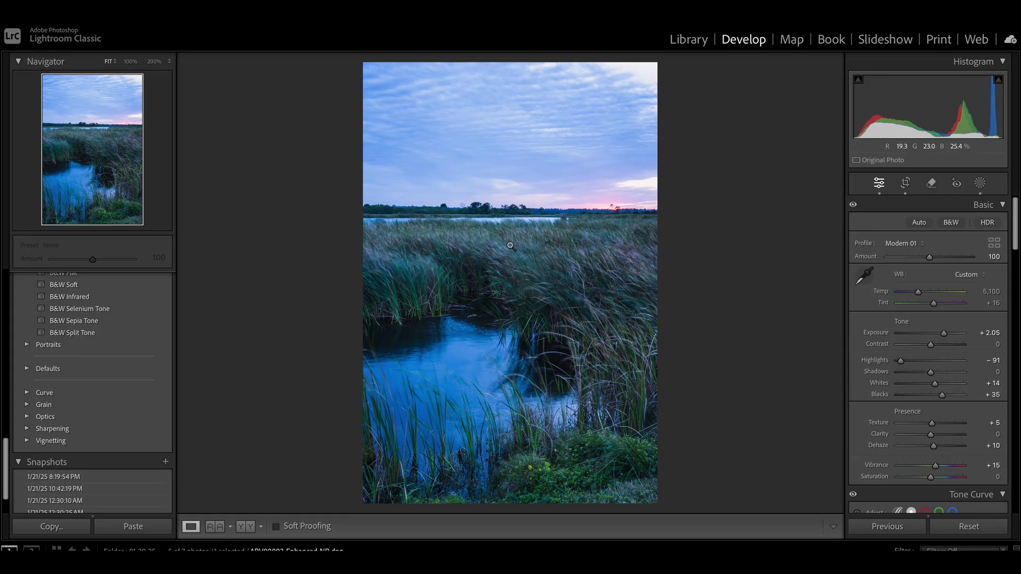
{"action": "key", "text": "Left"}
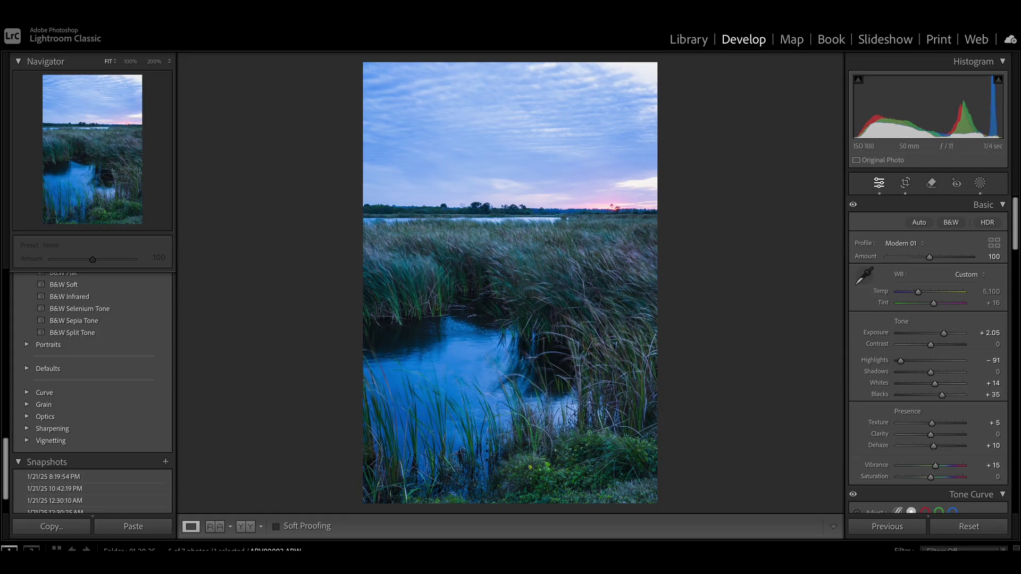
{"action": "key", "text": "Right"}
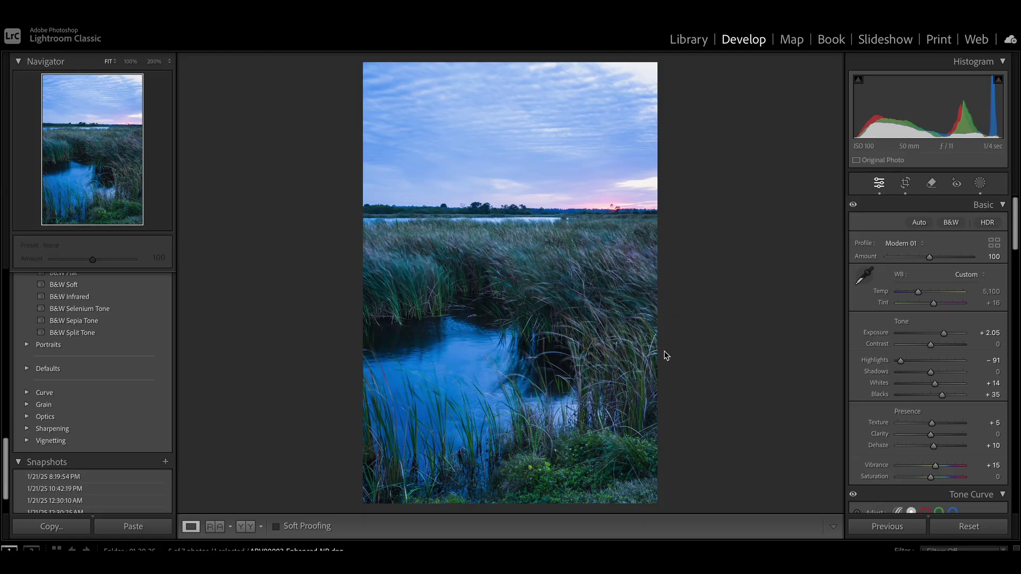
Open the photo's masks and enable Mask 1, the sky's linear gradient, comparing the image with and without it.
{"action": "left_click", "coordinate": [980, 183]}
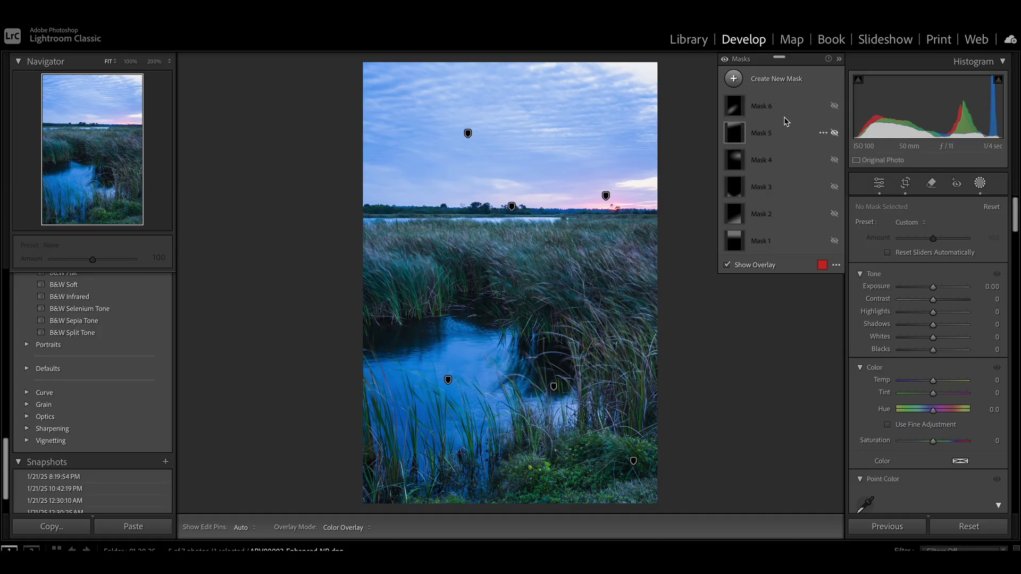
{"action": "left_click", "coordinate": [766, 250]}
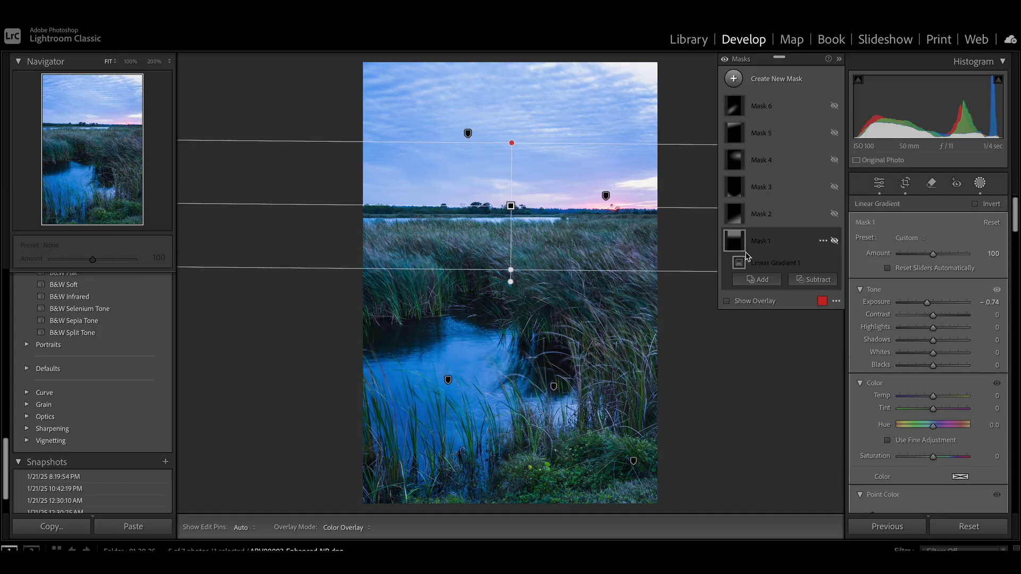
{"action": "left_click", "coordinate": [511, 206]}
{"action": "left_click", "coordinate": [835, 241]}
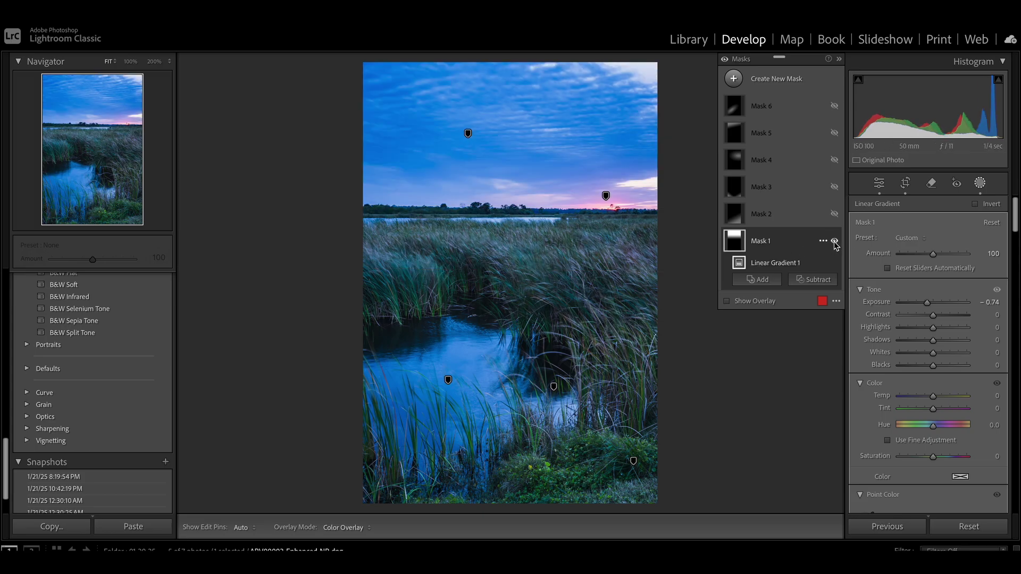
{"action": "left_click", "coordinate": [834, 241]}
{"action": "left_click", "coordinate": [835, 241]}
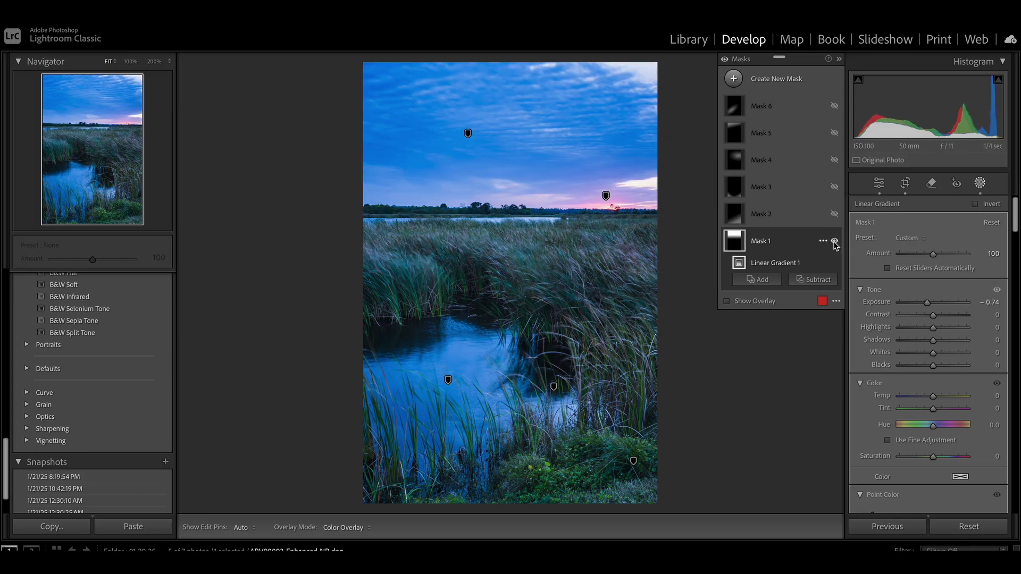
{"action": "left_click", "coordinate": [834, 241]}
{"action": "left_click", "coordinate": [834, 241]}
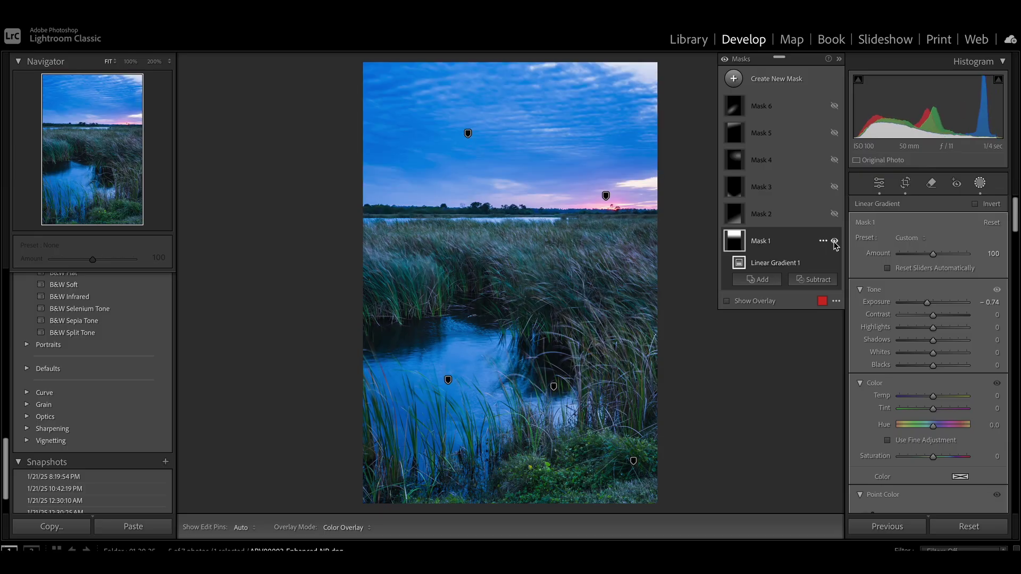
{"action": "mouse_move", "coordinate": [511, 208]}
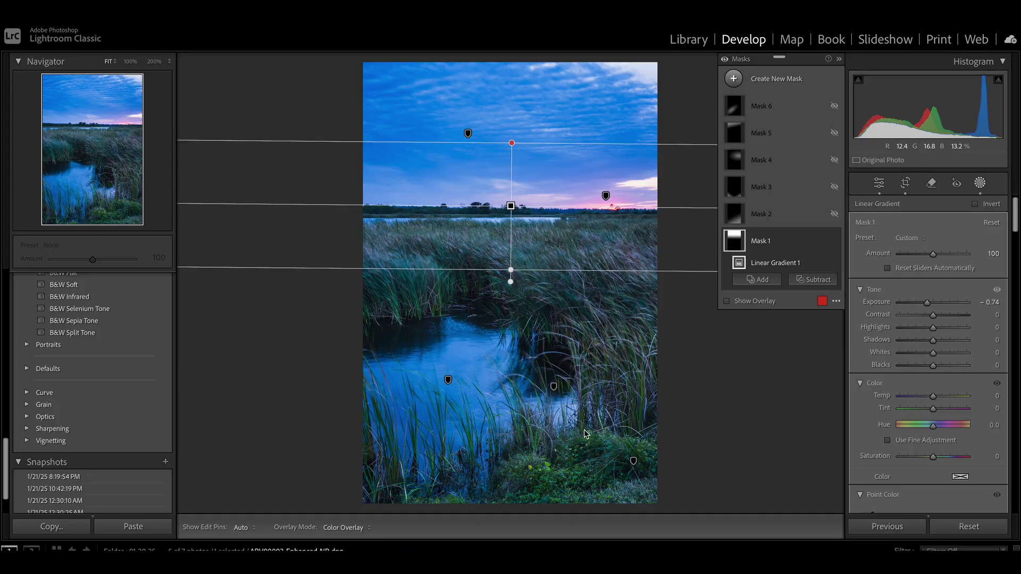
Enable Mask 2, the diagonal linear gradient over the foreground grass, comparing the image with and without it.
{"action": "left_click", "coordinate": [809, 208]}
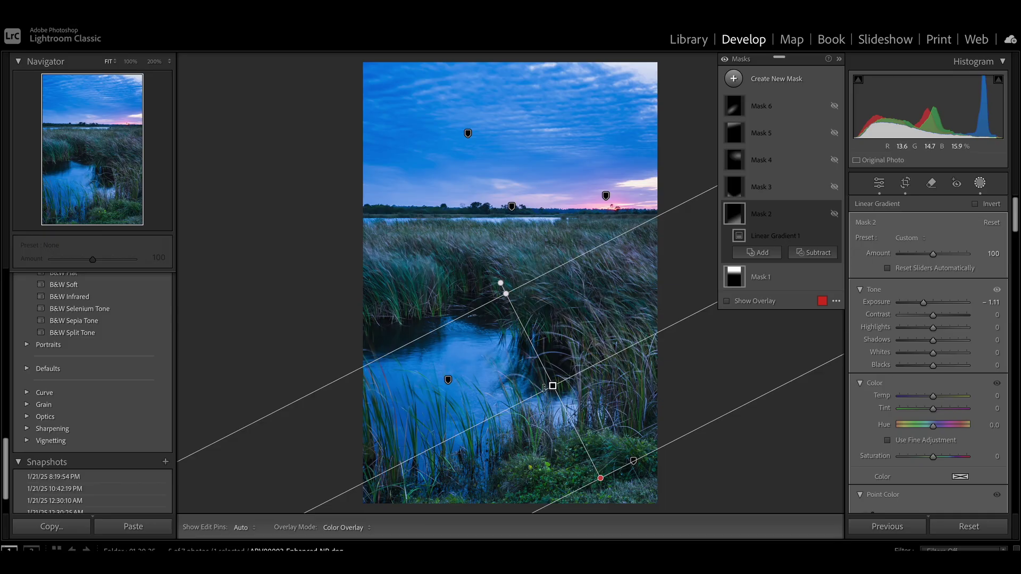
{"action": "left_click", "coordinate": [834, 214]}
{"action": "left_click", "coordinate": [835, 213]}
{"action": "left_click", "coordinate": [835, 214]}
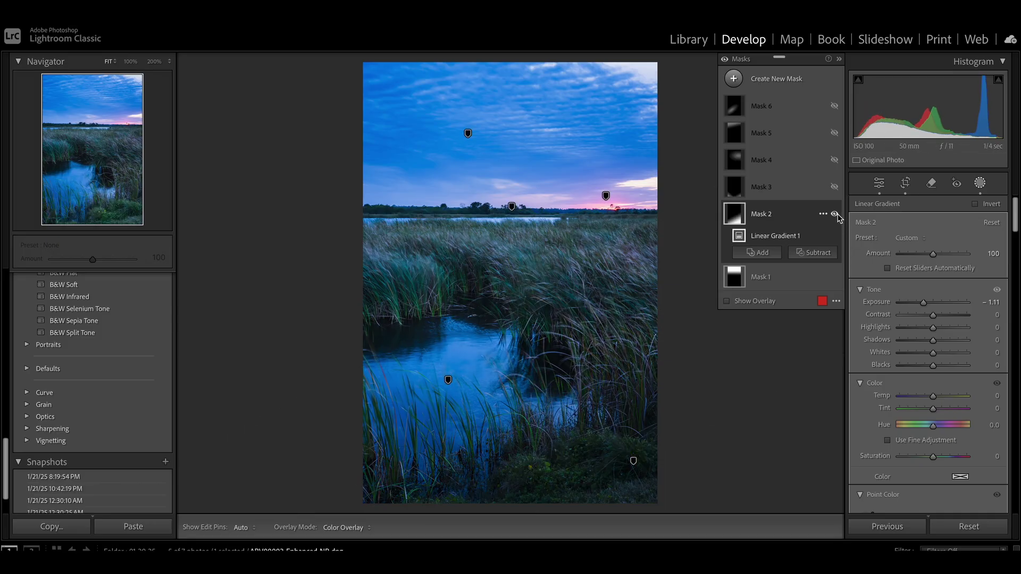
{"action": "left_click", "coordinate": [835, 213]}
{"action": "left_click", "coordinate": [835, 214]}
{"action": "left_click", "coordinate": [835, 214]}
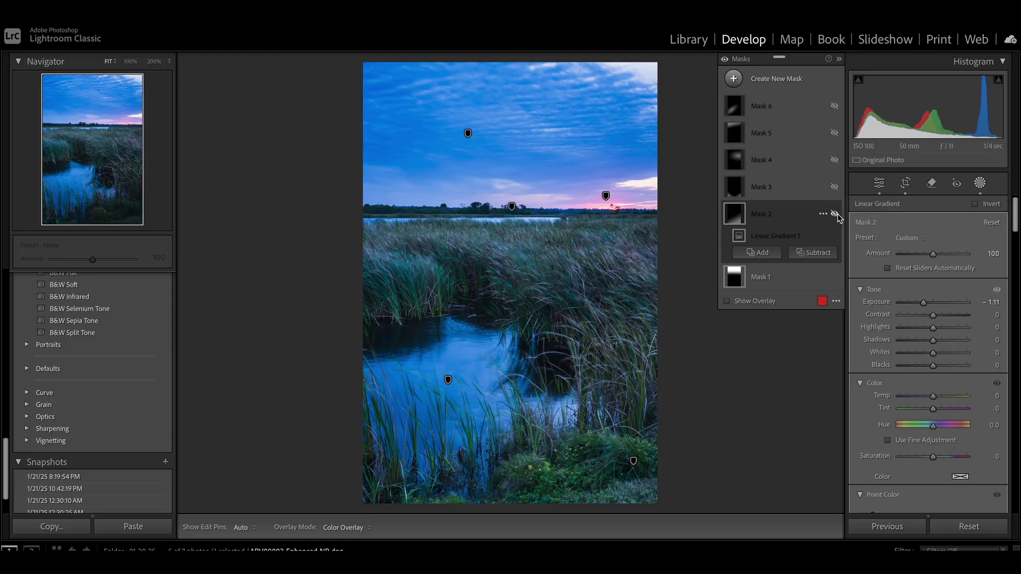
{"action": "left_click", "coordinate": [835, 214]}
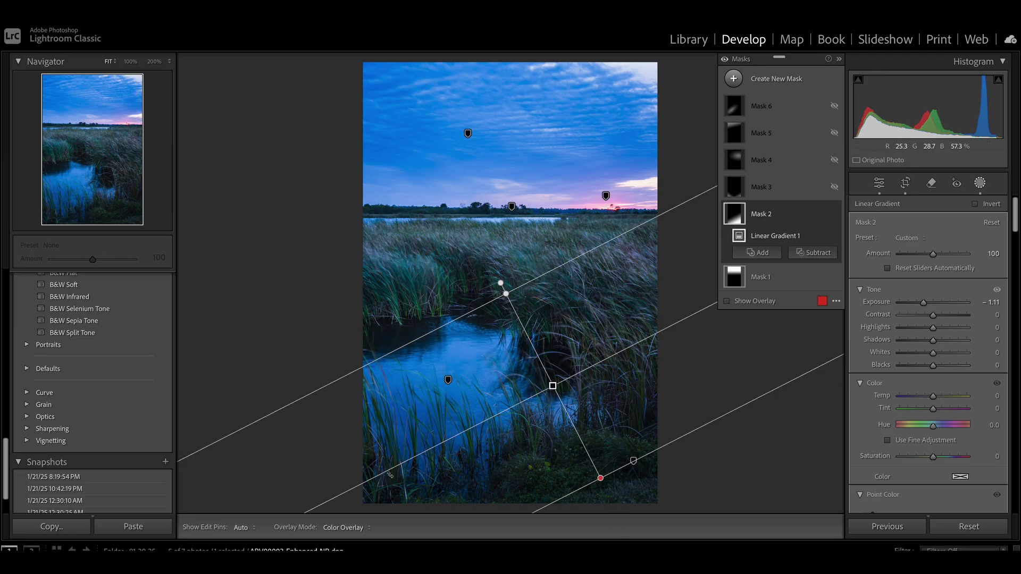
Enable Mask 3, comparing the image with and without it, and inspect its two linear gradients in the photo's lower corners.
{"action": "left_click", "coordinate": [773, 194]}
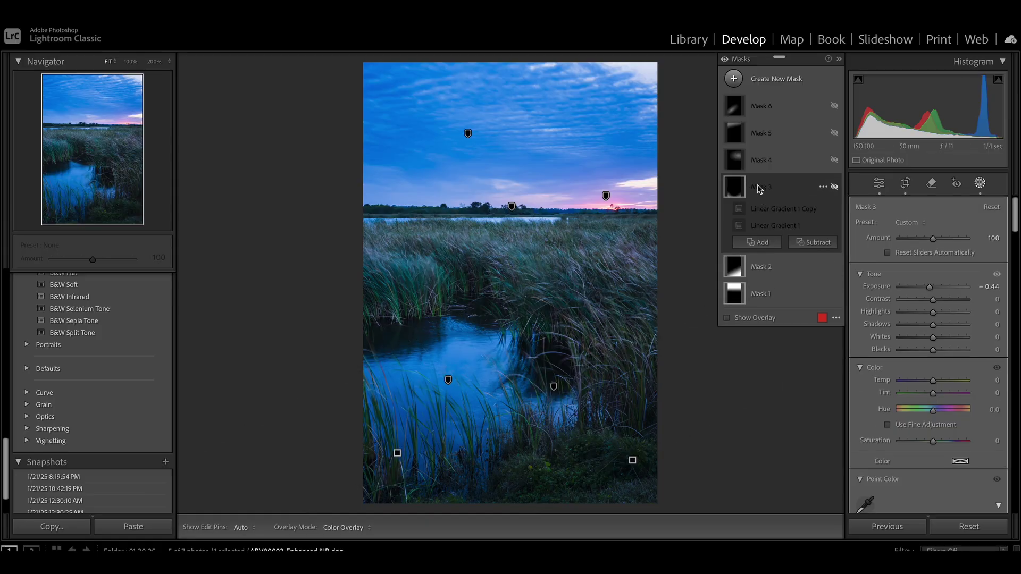
{"action": "left_click", "coordinate": [761, 225]}
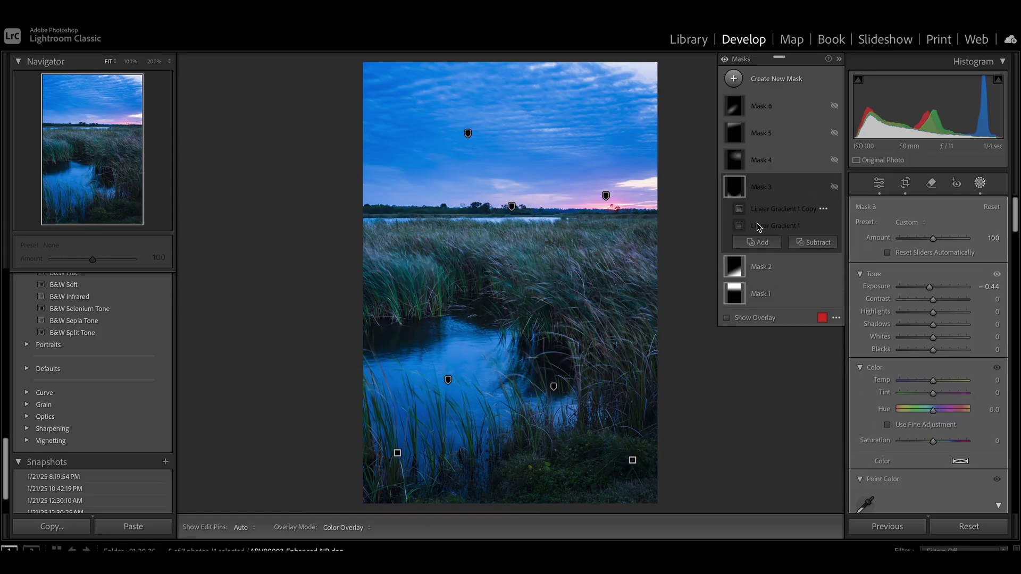
{"action": "left_click", "coordinate": [397, 453]}
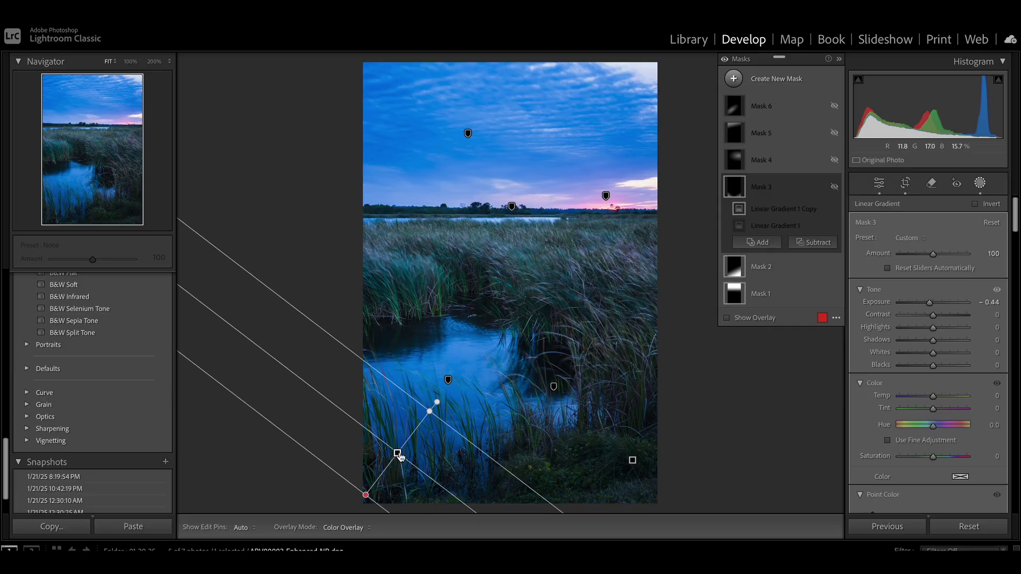
{"action": "left_click", "coordinate": [835, 188]}
{"action": "left_click", "coordinate": [835, 187]}
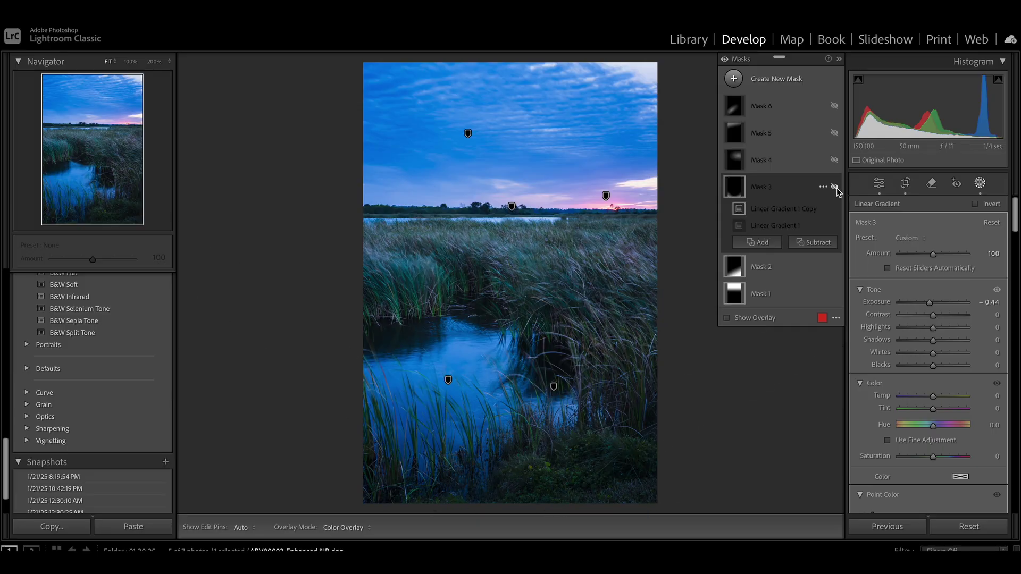
{"action": "left_click", "coordinate": [835, 187]}
{"action": "left_click", "coordinate": [835, 187]}
{"action": "left_click", "coordinate": [835, 187]}
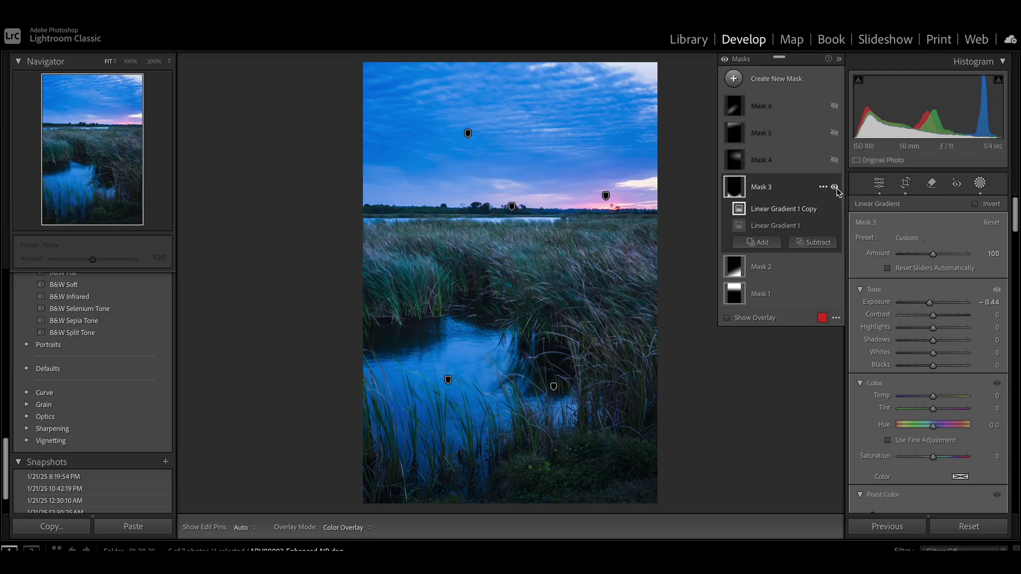
{"action": "left_click", "coordinate": [835, 187]}
{"action": "left_click", "coordinate": [835, 188]}
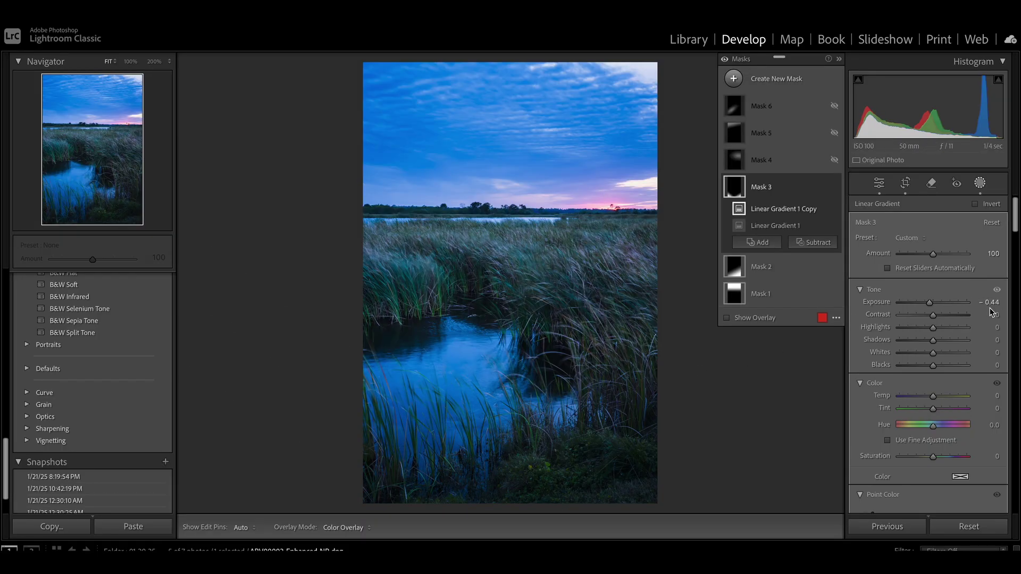
{"action": "left_click", "coordinate": [633, 461]}
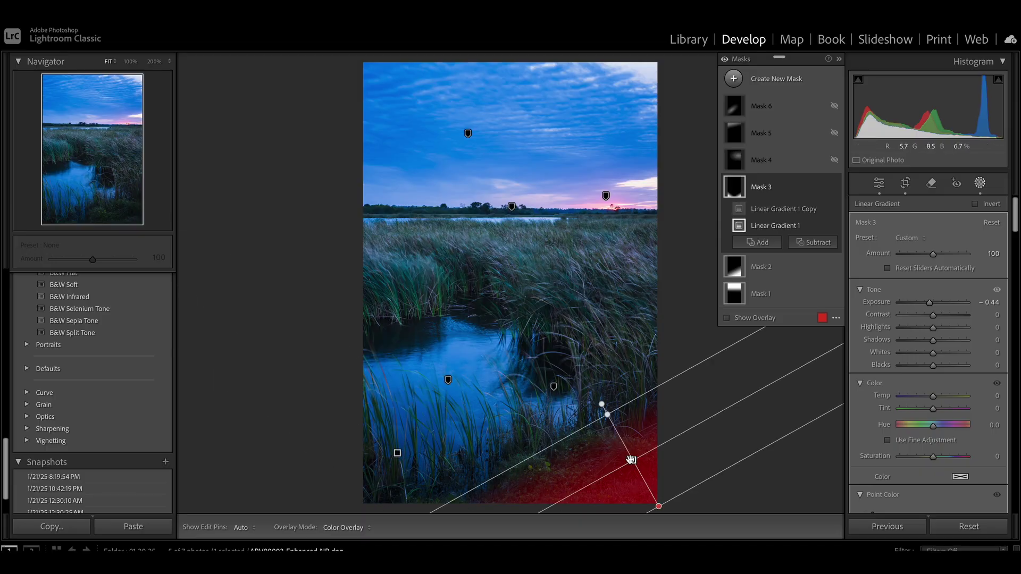
{"action": "left_click", "coordinate": [397, 453]}
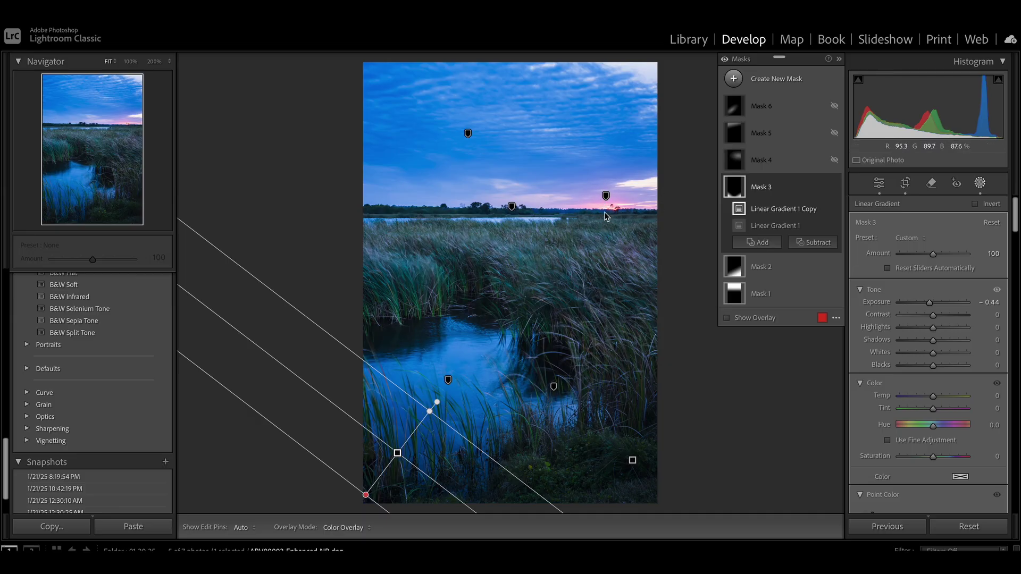
Enable Mask 4, the radial gradient around the sunset glow, comparing the image with and without it.
{"action": "left_click", "coordinate": [606, 196]}
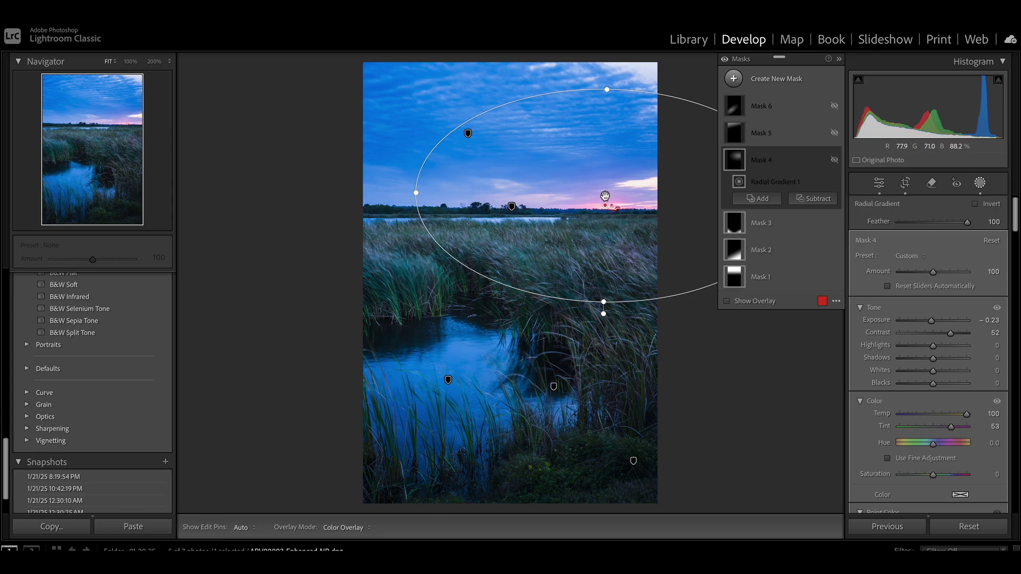
{"action": "left_click", "coordinate": [834, 160]}
{"action": "left_click", "coordinate": [835, 160]}
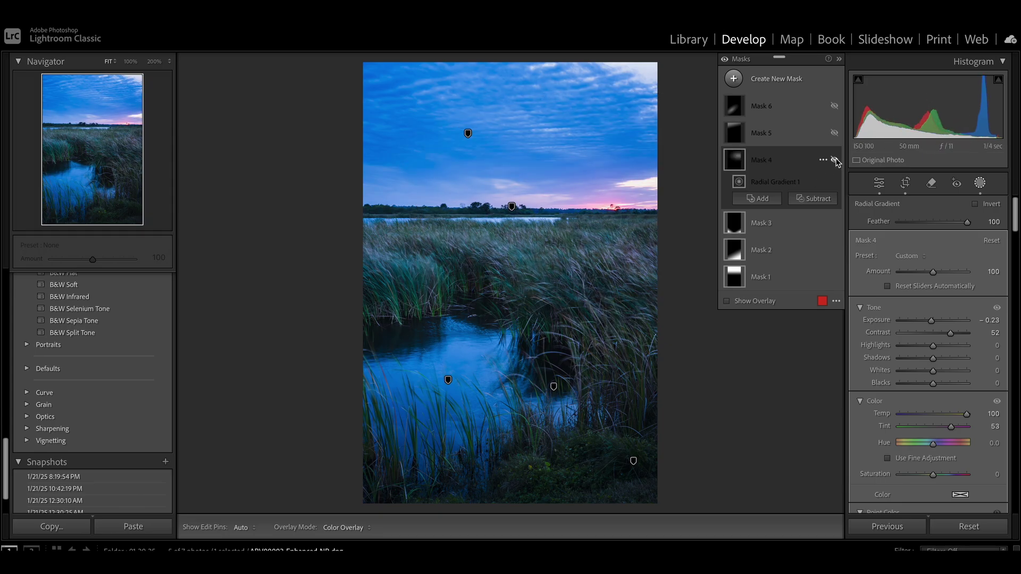
{"action": "left_click", "coordinate": [835, 160]}
{"action": "left_click", "coordinate": [834, 160]}
{"action": "left_click", "coordinate": [834, 160]}
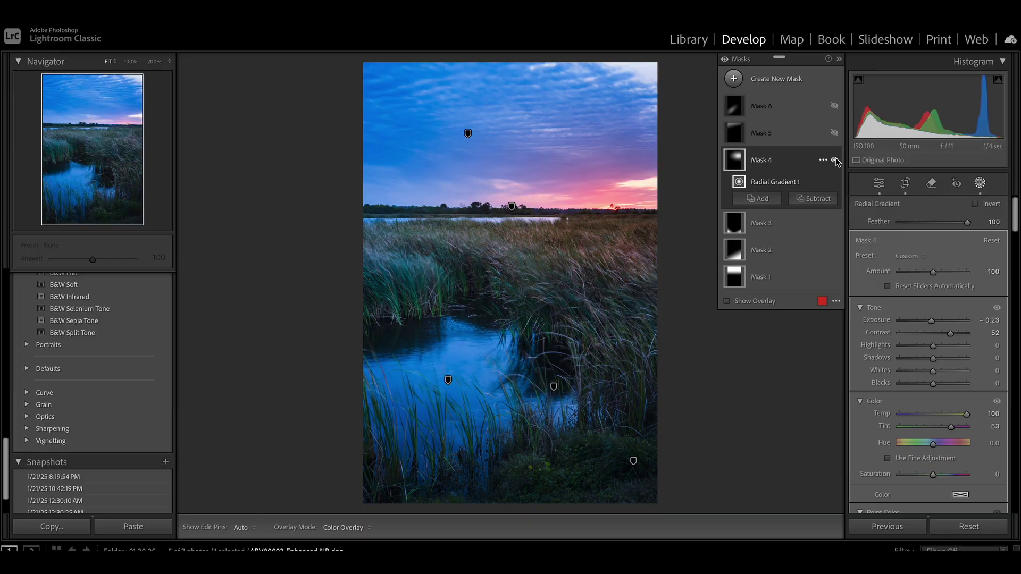
Compare the photo once more with and without Mask 4, the radial gradient around the sunset glow.
{"action": "left_click", "coordinate": [834, 160]}
{"action": "left_click", "coordinate": [835, 160]}
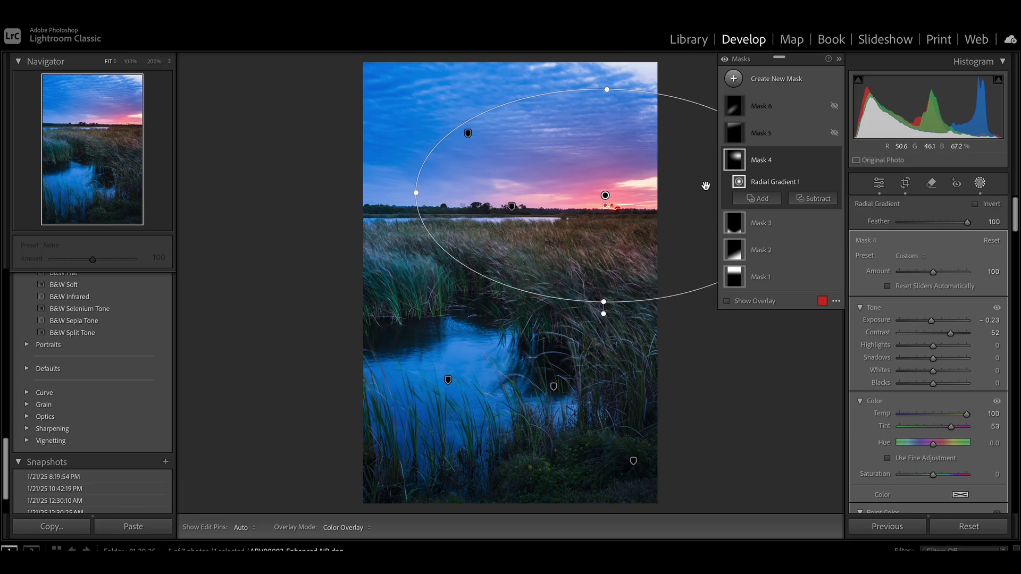
Enable Mask 5, the slanted linear gradient over the upper sky, comparing the image with and without it.
{"action": "left_click", "coordinate": [772, 135]}
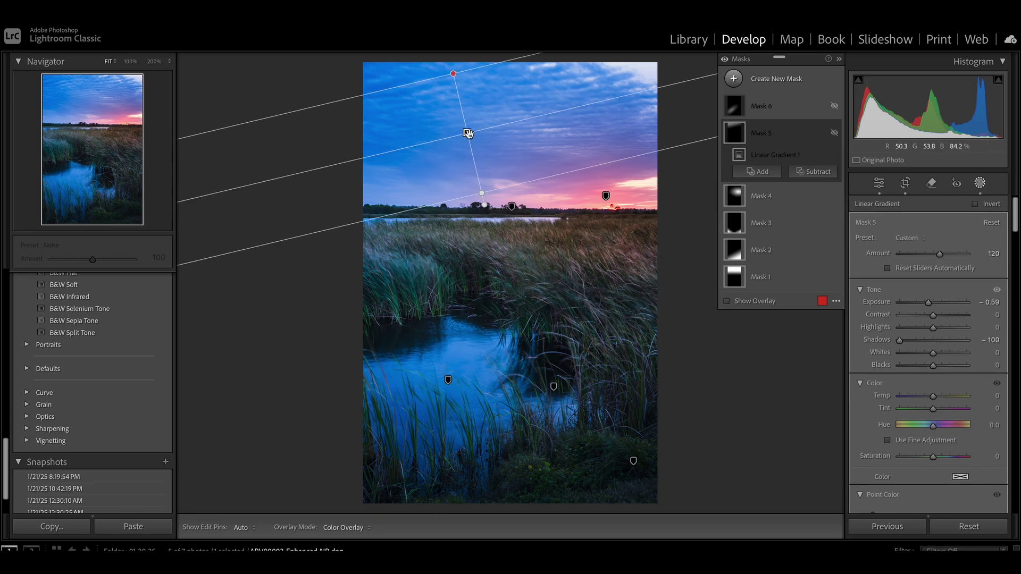
{"action": "left_click", "coordinate": [834, 133]}
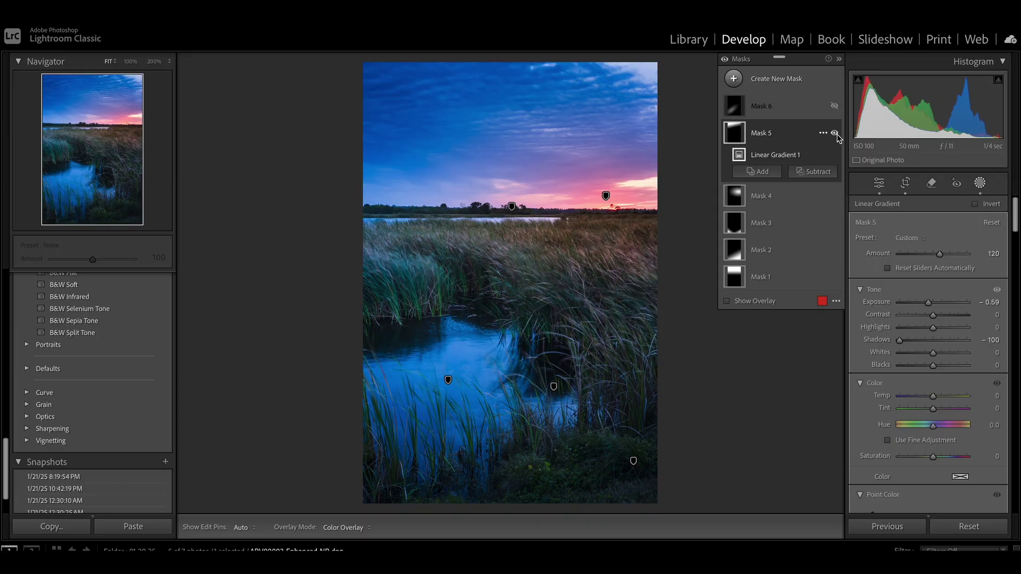
{"action": "left_click", "coordinate": [834, 133]}
{"action": "left_click", "coordinate": [834, 133]}
{"action": "left_click", "coordinate": [835, 133]}
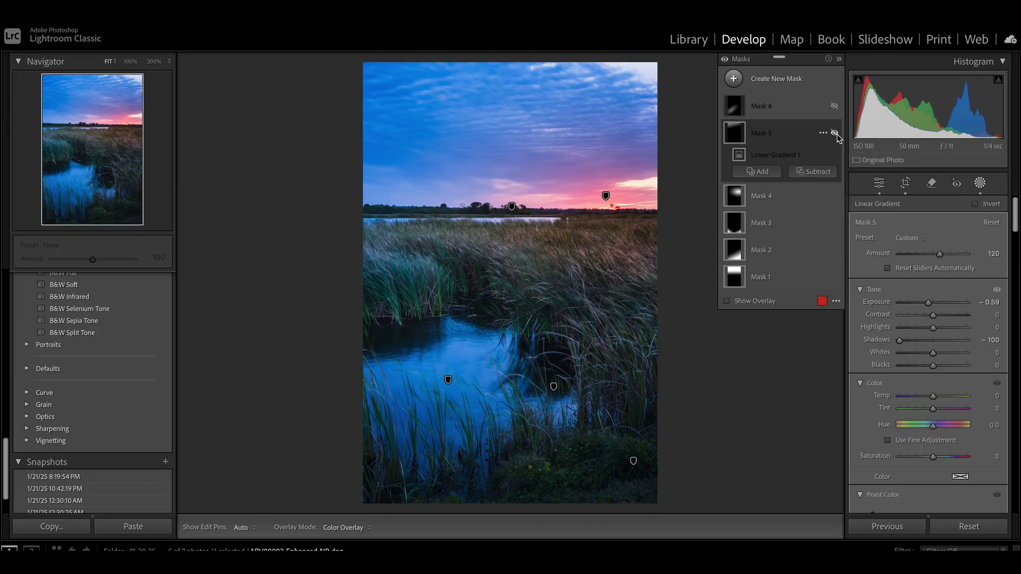
{"action": "left_click", "coordinate": [834, 133]}
{"action": "left_click", "coordinate": [834, 133]}
{"action": "left_click", "coordinate": [835, 133]}
{"action": "left_click", "coordinate": [834, 133]}
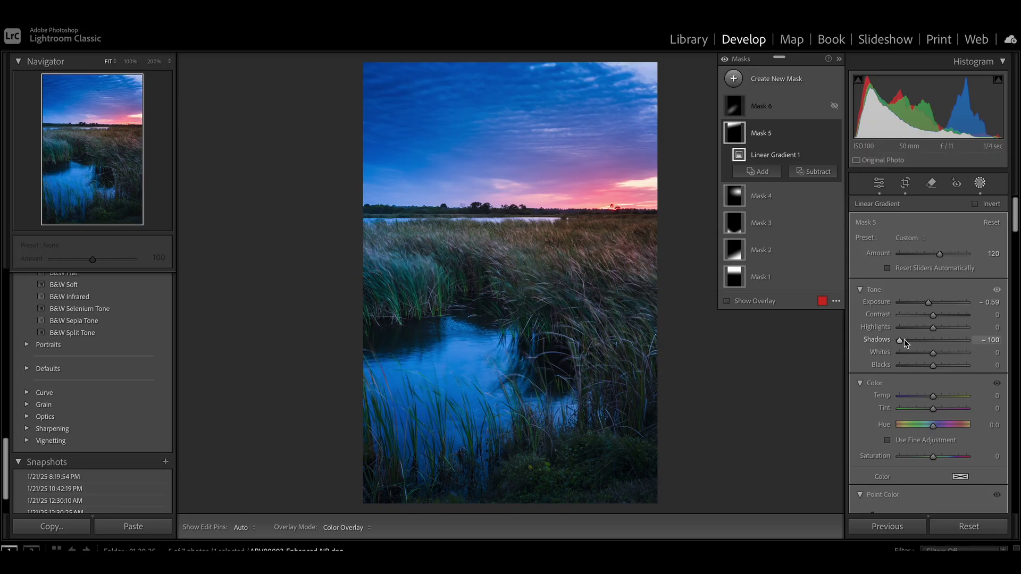
{"action": "mouse_move", "coordinate": [539, 161]}
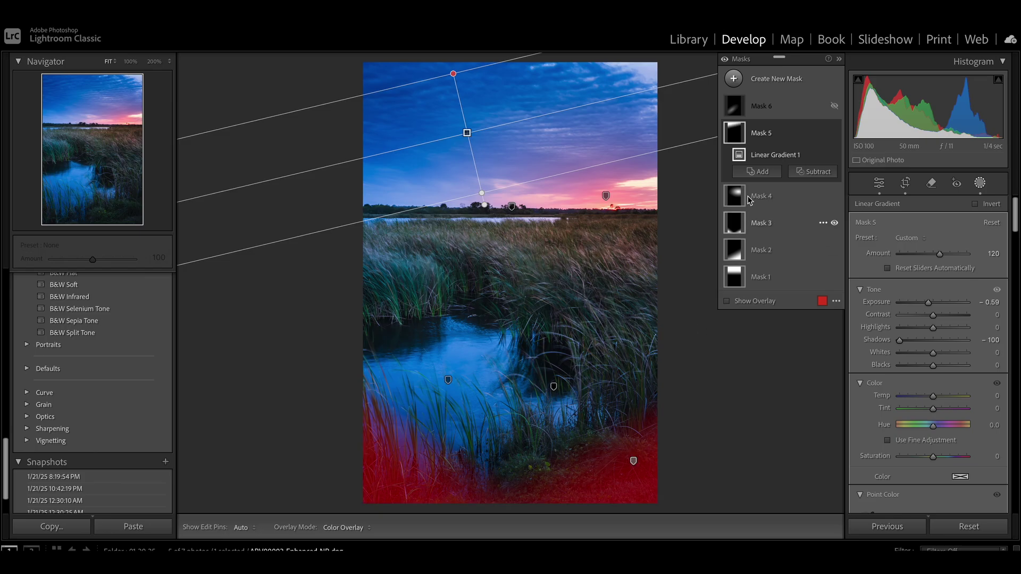
Enable Mask 6, the tilted radial gradient over the water, comparing the image with and without it.
{"action": "left_click", "coordinate": [766, 112]}
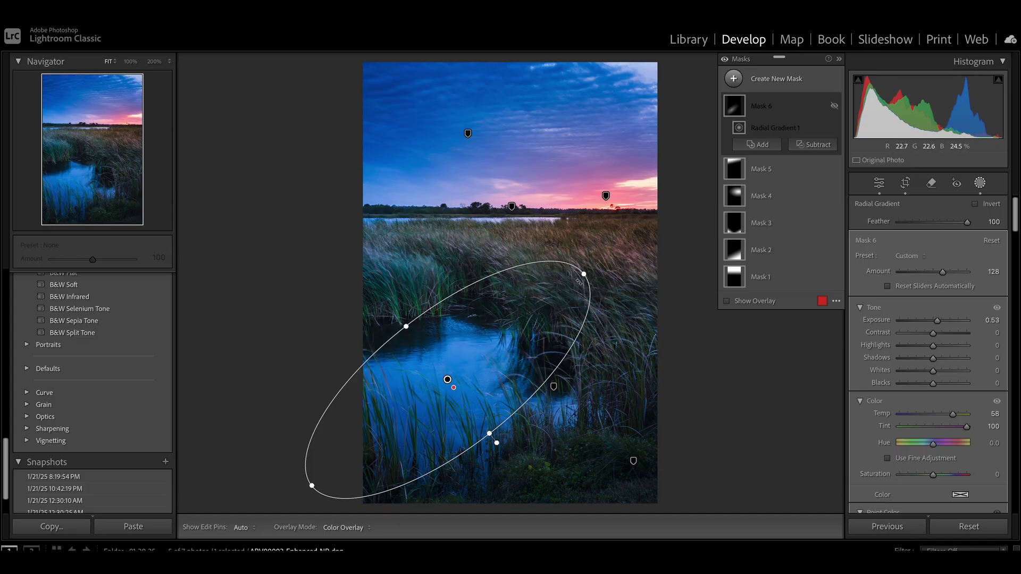
{"action": "left_click_drag", "start_coordinate": [587, 278], "coordinate": [589, 234]}
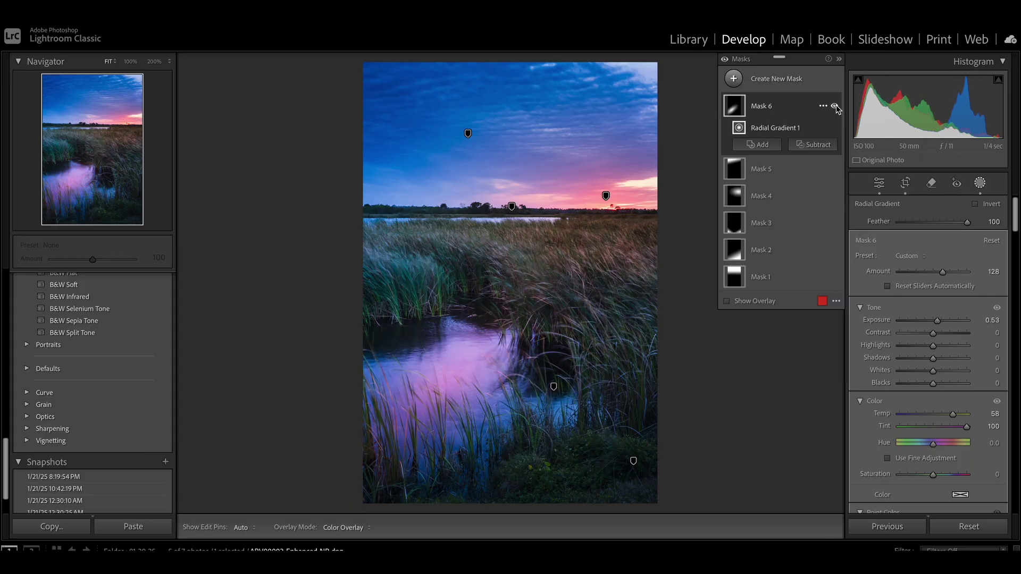
{"action": "left_click", "coordinate": [835, 106]}
{"action": "left_click", "coordinate": [835, 106]}
{"action": "left_click", "coordinate": [834, 106]}
{"action": "left_click", "coordinate": [835, 106]}
{"action": "left_click", "coordinate": [835, 107]}
{"action": "left_click", "coordinate": [835, 106]}
{"action": "left_click", "coordinate": [835, 106]}
{"action": "left_click", "coordinate": [835, 106]}
{"action": "left_click", "coordinate": [835, 107]}
{"action": "left_click", "coordinate": [835, 107]}
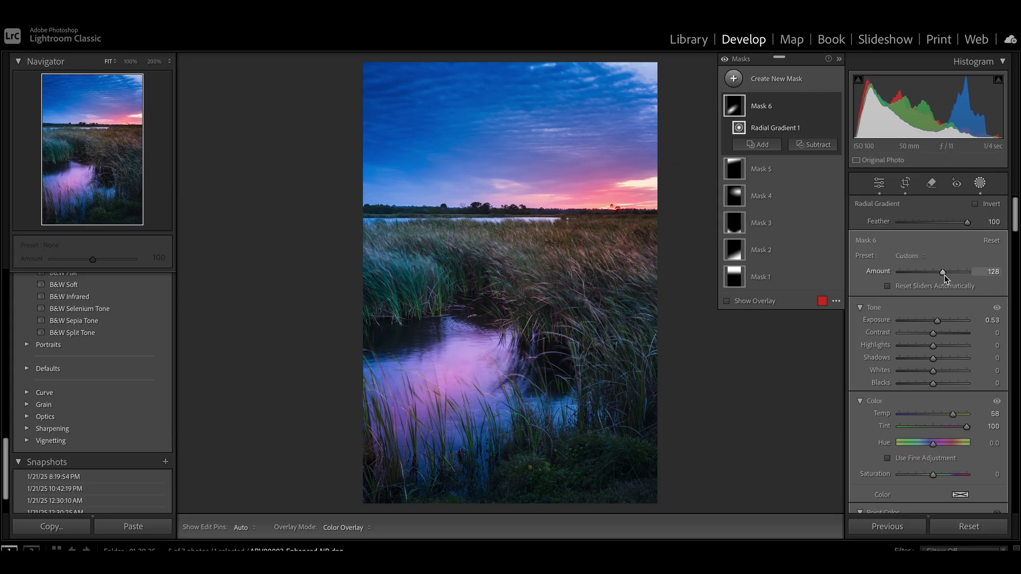
Re-enter the Amount of Mask 6's radial gradient and close masking to return to the basic adjustments.
{"action": "mouse_move", "coordinate": [945, 277]}
{"action": "left_mouse_down"}
{"action": "mouse_move", "coordinate": [904, 280]}
{"action": "mouse_move", "coordinate": [960, 281]}
{"action": "mouse_move", "coordinate": [904, 285]}
{"action": "mouse_move", "coordinate": [946, 292]}
{"action": "left_mouse_up"}
{"action": "left_click", "coordinate": [989, 272]}
{"action": "type", "text": "12"}
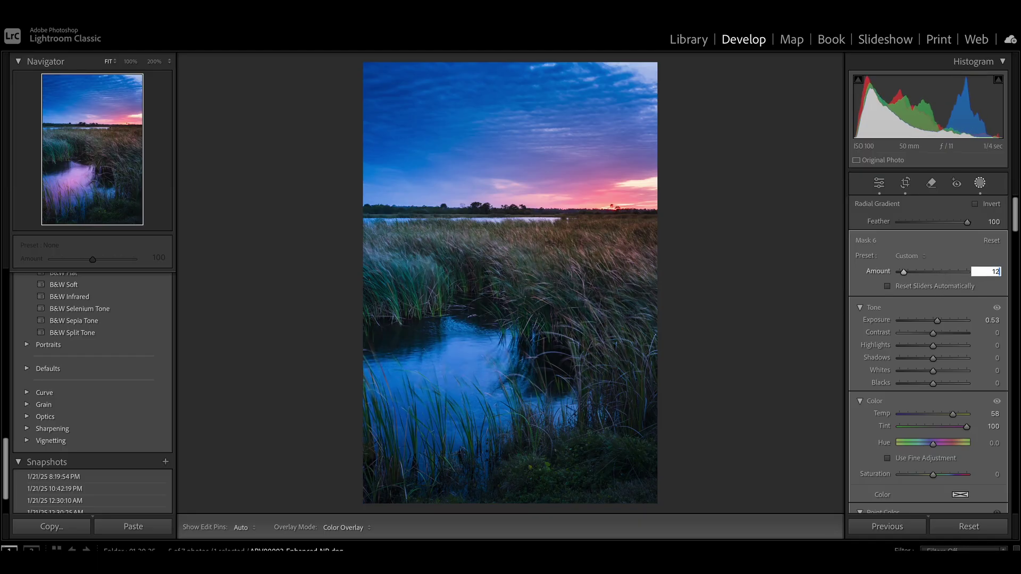
{"action": "type", "text": ":30"}
{"action": "key", "text": "Return"}
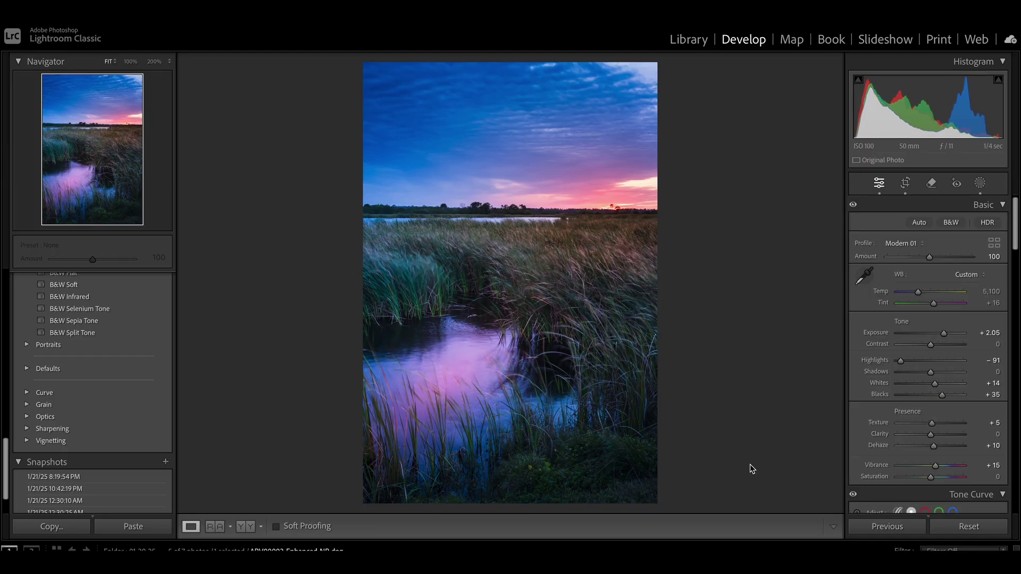